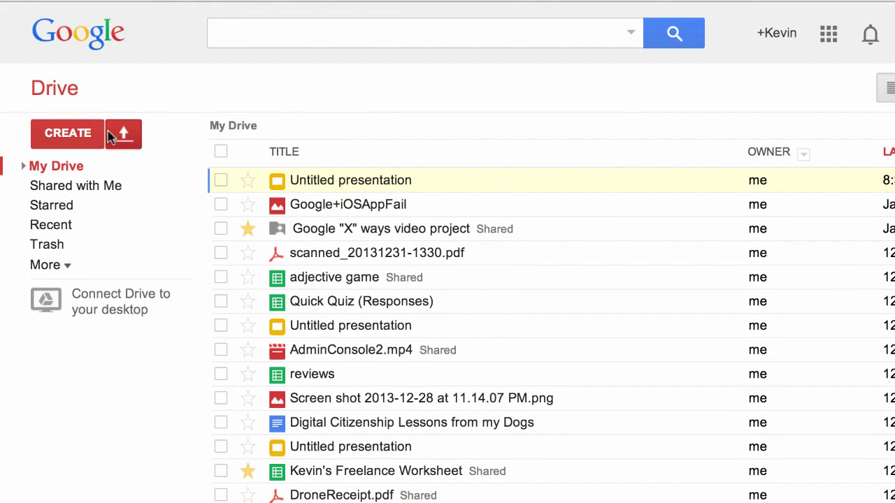
Show the CREATE file-type options, then scroll My Drive to the CUE 20% Time Project Blog Post Doc.
left_click(66, 135)
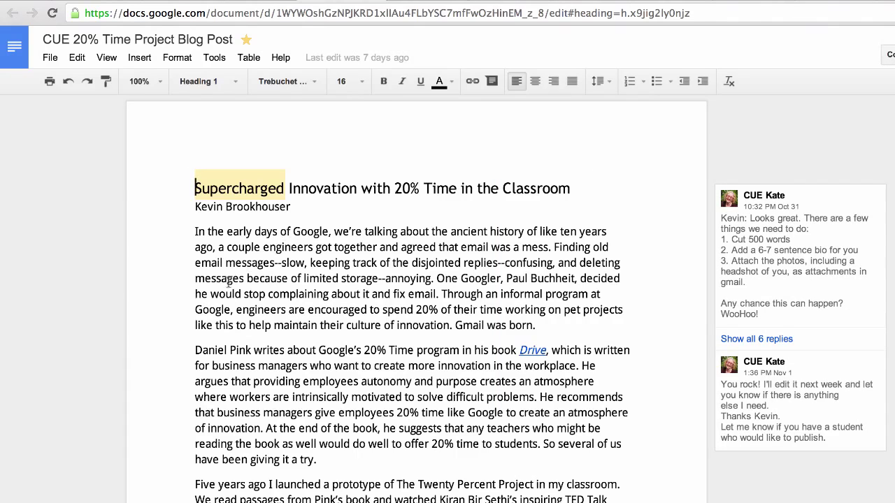
scroll(227, 283, "down", 3)
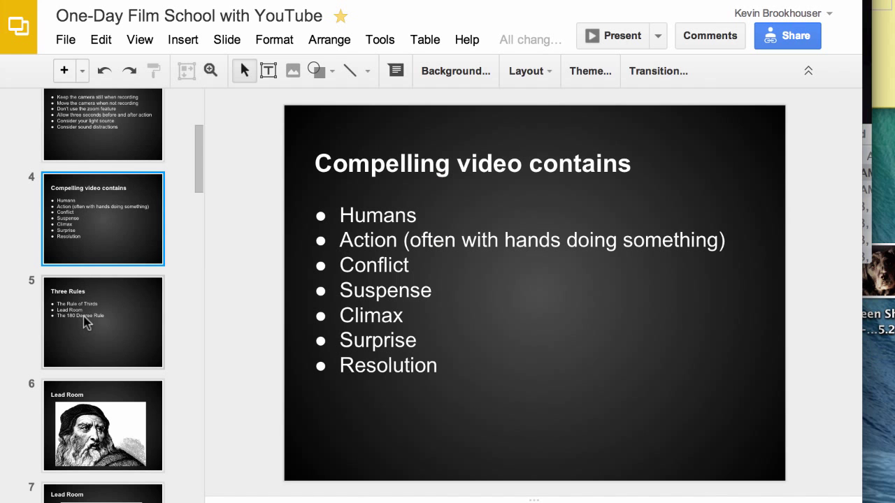
Step through the Three Rules and first Lead Room slides to the second Lead Room slide.
left_click(85, 321)
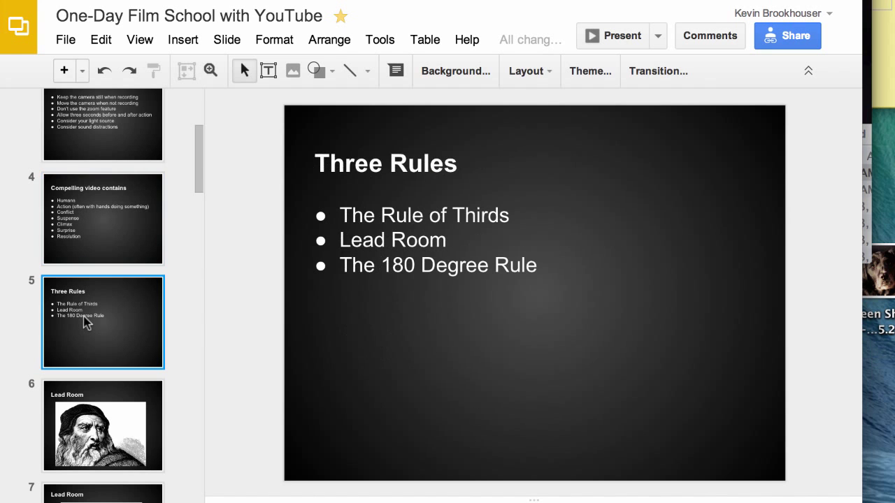
scroll(85, 321, "down", 3)
left_click(85, 321)
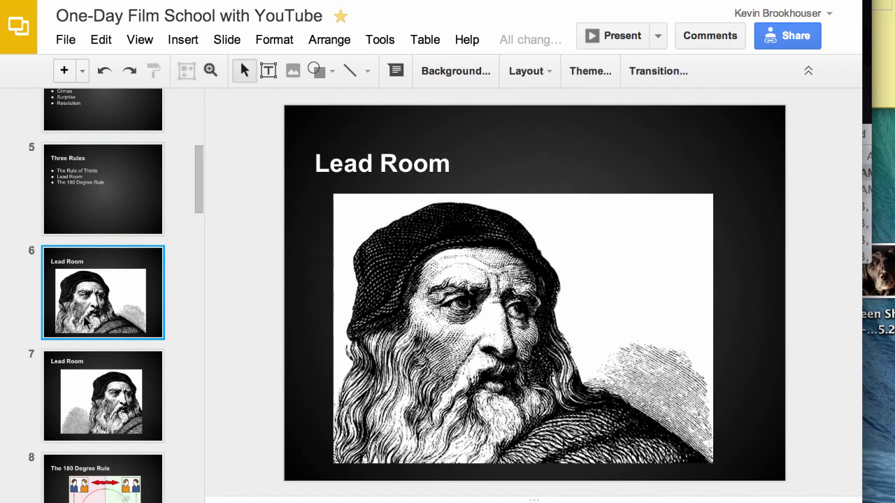
right_click(94, 395)
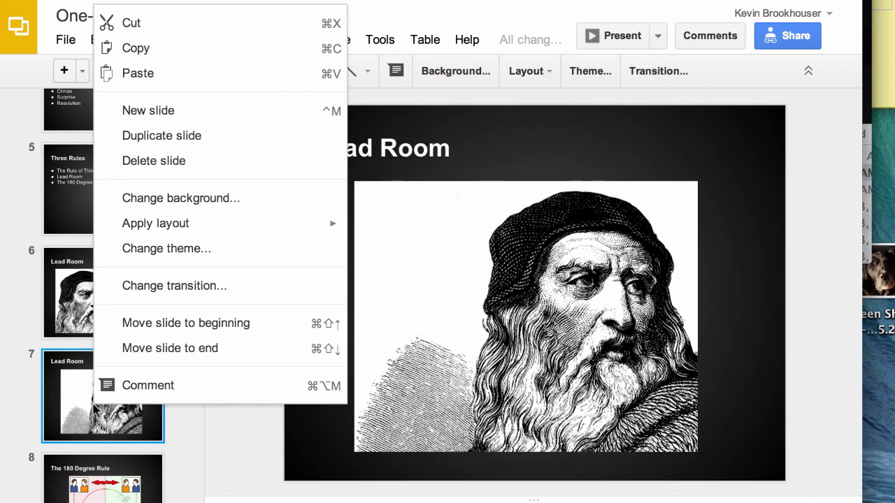
key("Escape")
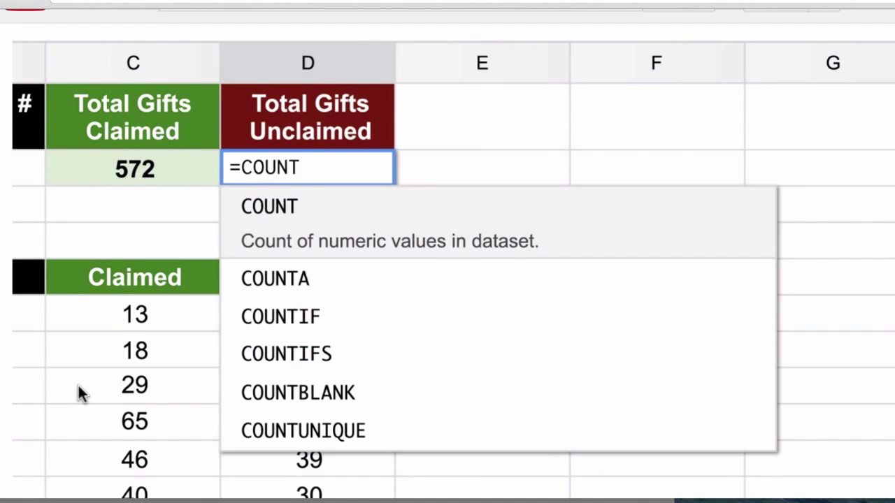
Enter a COUNTIF formula over C6:C18 in D3 and apply the Gift Not Claimed filter view.
type("IF(C6:C18,")
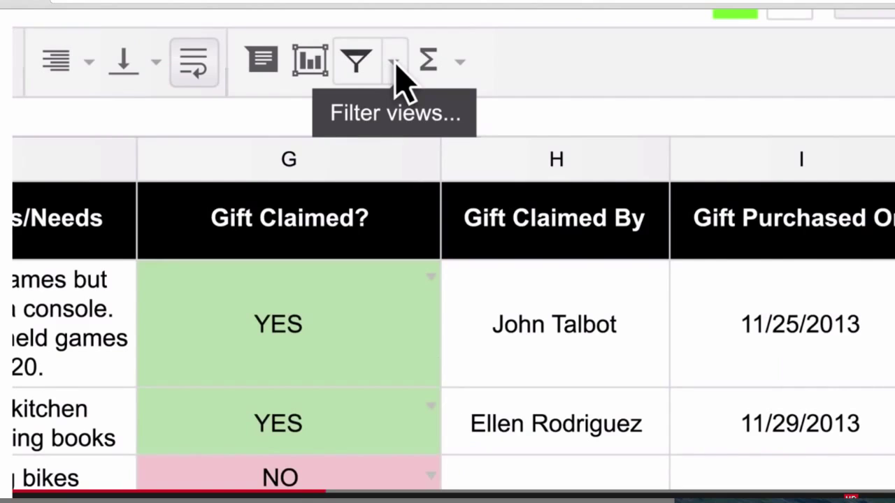
left_click(395, 63)
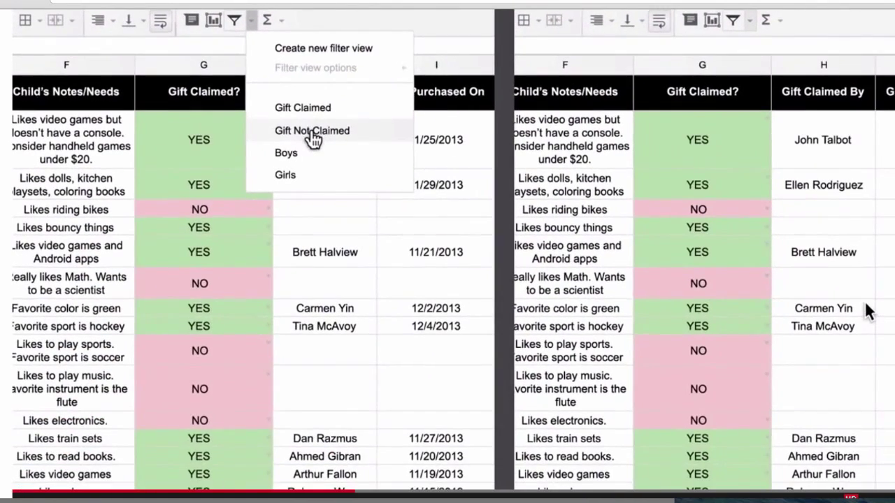
left_click(313, 133)
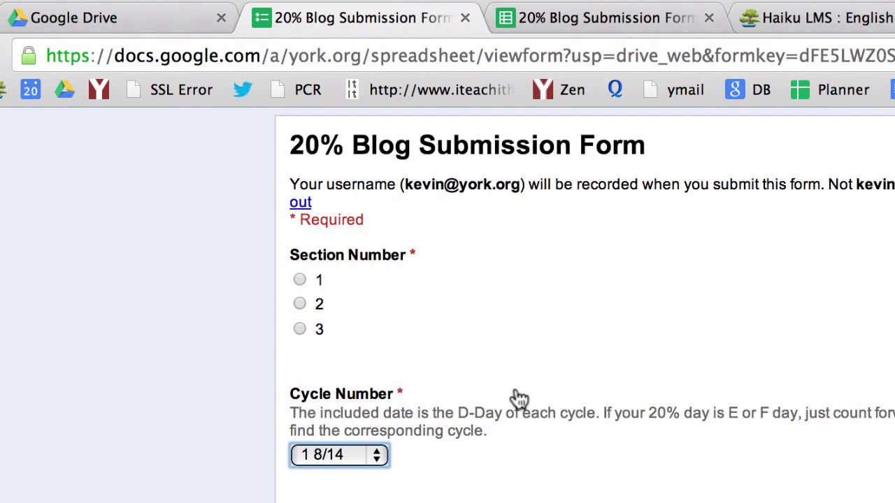
Scroll the 20% Blog Submission Form, then switch to its response spreadsheet and scroll the entries.
scroll(518, 397, "down", 5)
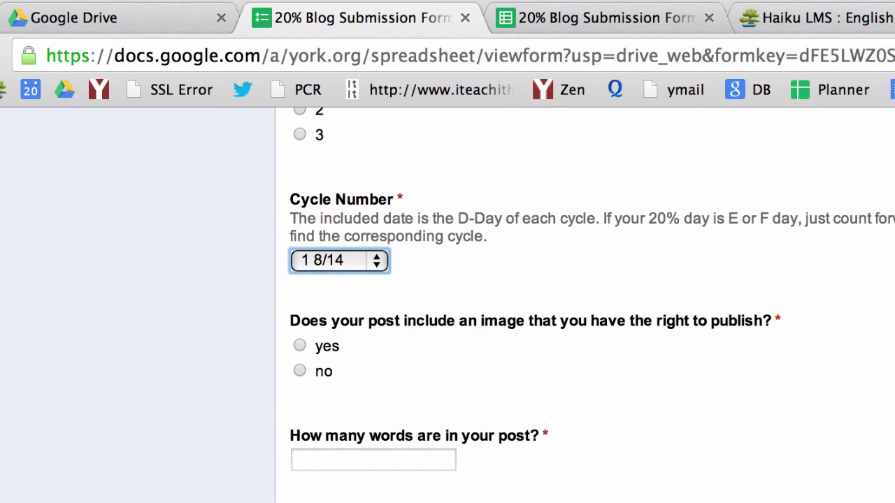
left_click(617, 21)
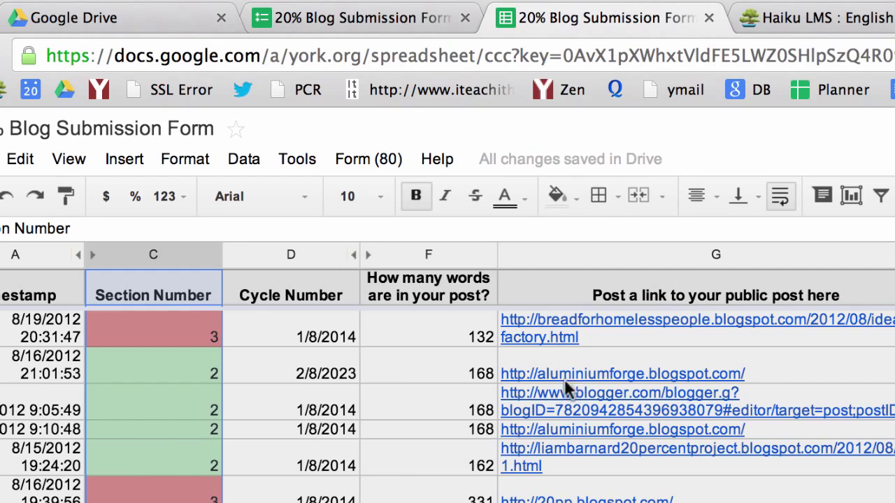
scroll(580, 434, "down", 12)
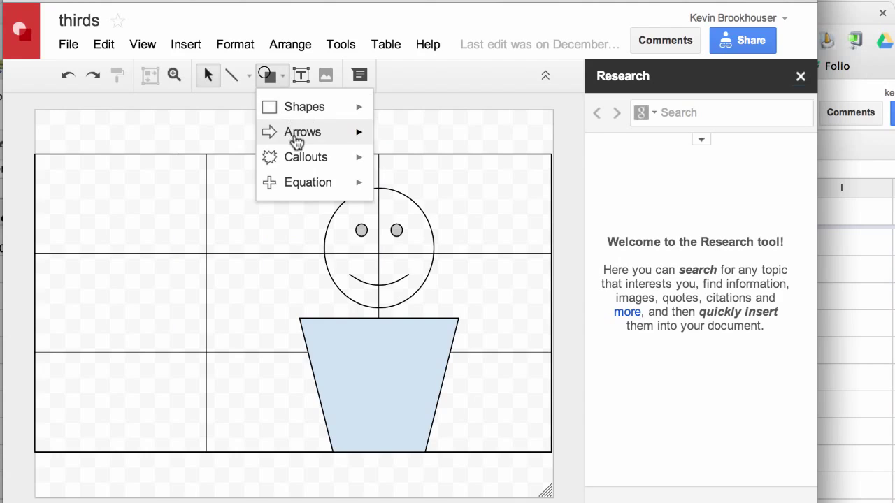
Draw a right arrow shape left of the smiley face, pointing at it.
mouse_move(297, 139)
left_click(388, 140)
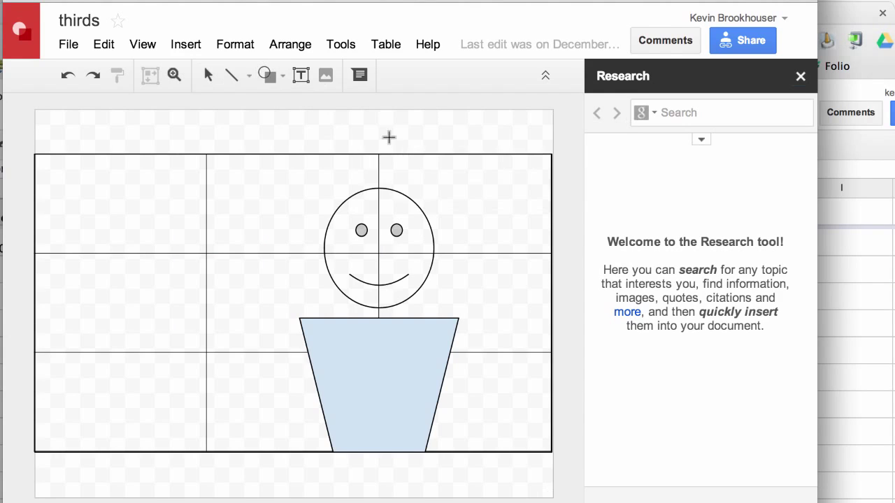
left_click_drag(117, 229, 298, 296)
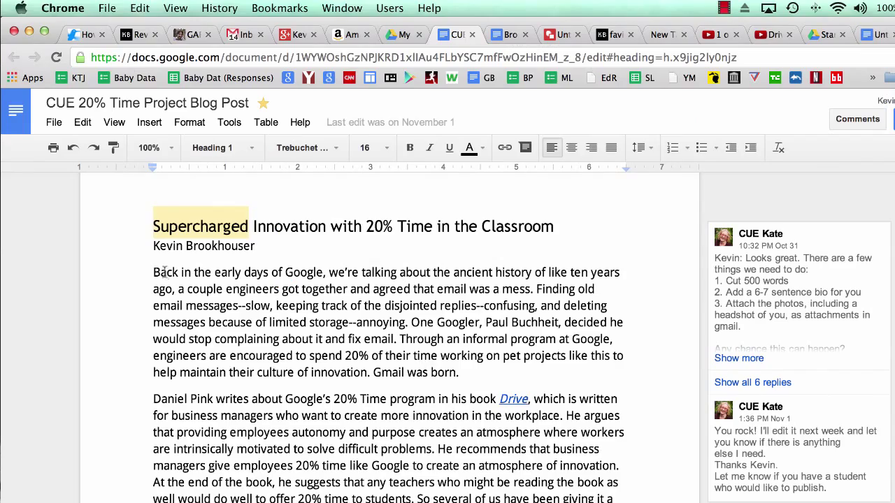
Delete the opening word 'Back' so the post can begin with 'In the early days'.
left_click(165, 273)
key("Right")
key("Right")
key("Right")
key("Right")
key("BackSpace")
key("BackSpace")
key("BackSpace")
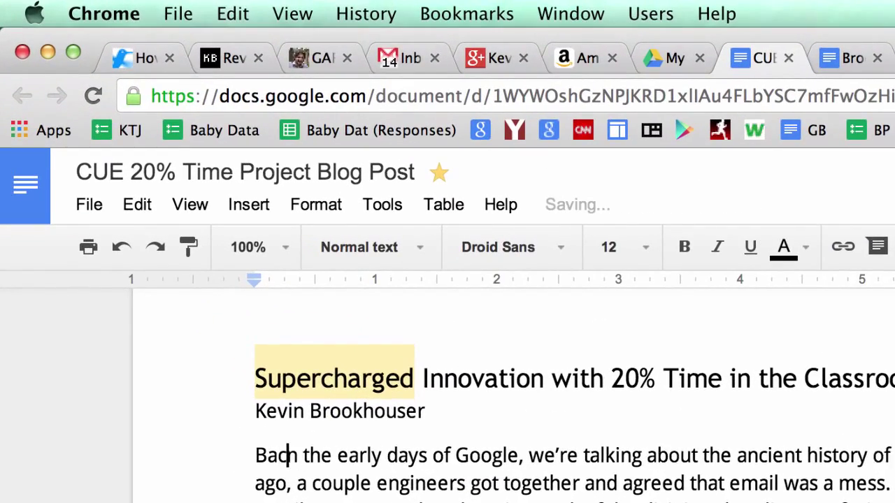
key("BackSpace")
key("BackSpace")
key("BackSpace")
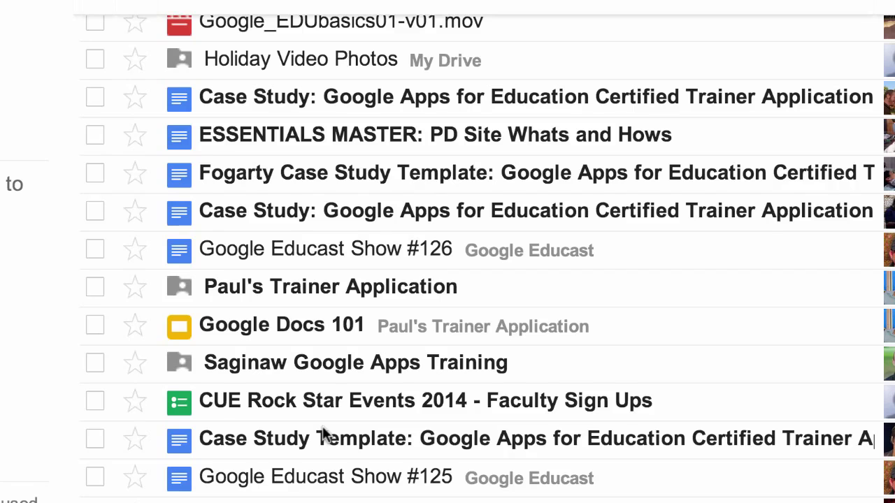
Replace 'it' after 'giving' with 'this idea'.
scroll(322, 429, "down", 3)
scroll(322, 429, "down", 3)
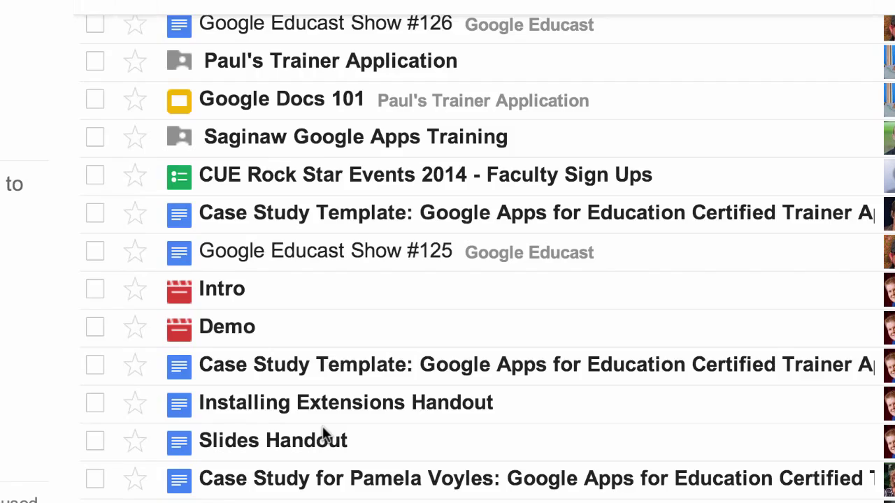
scroll(322, 434, "down", 3)
scroll(324, 433, "down", 3)
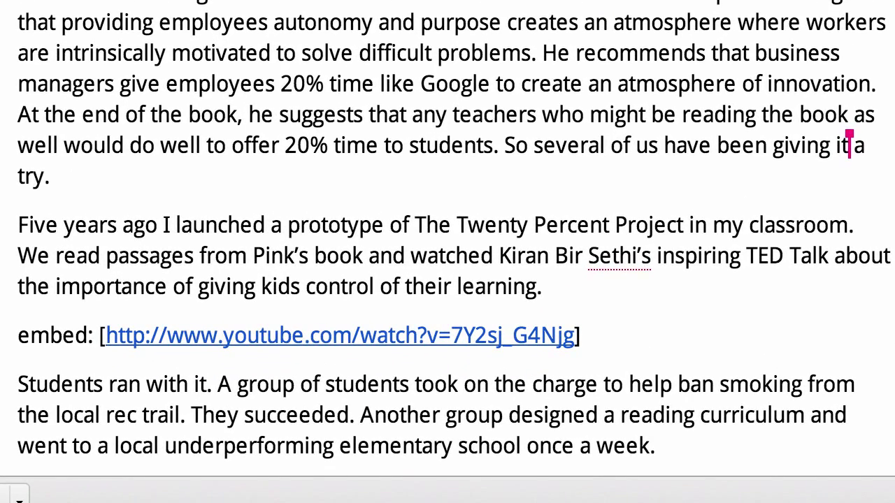
key("BackSpace")
key("BackSpace")
type("this id")
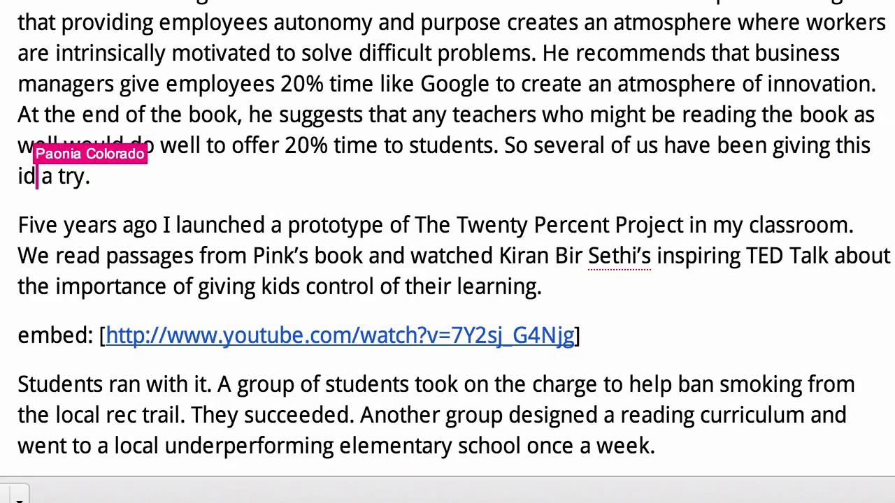
type("ea")
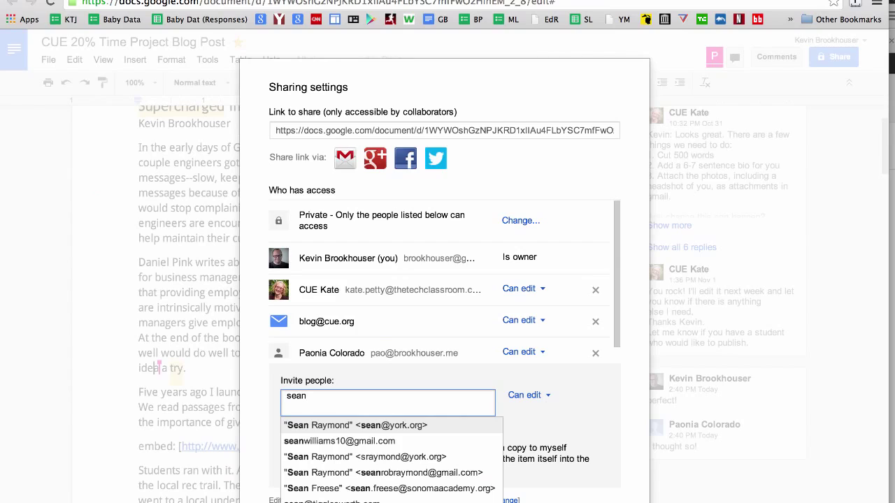
Invite the suggested contact with edit access and save the sharing settings.
key("Down")
key("Return")
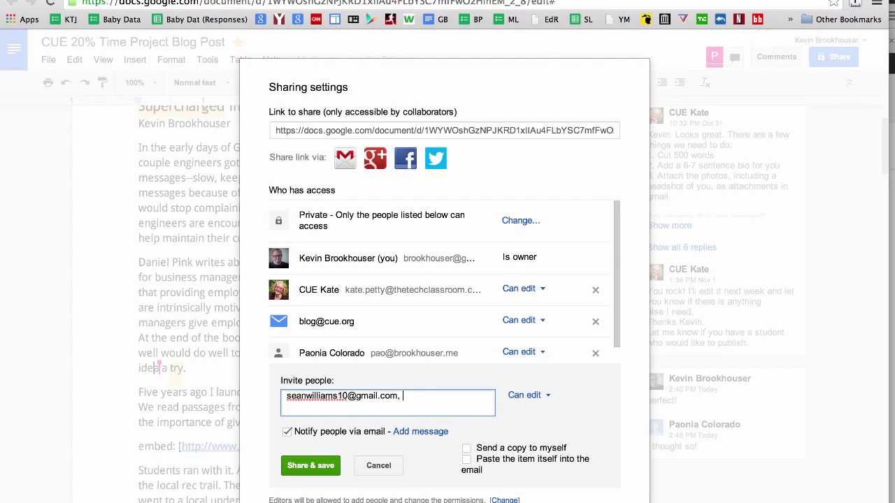
left_click(310, 466)
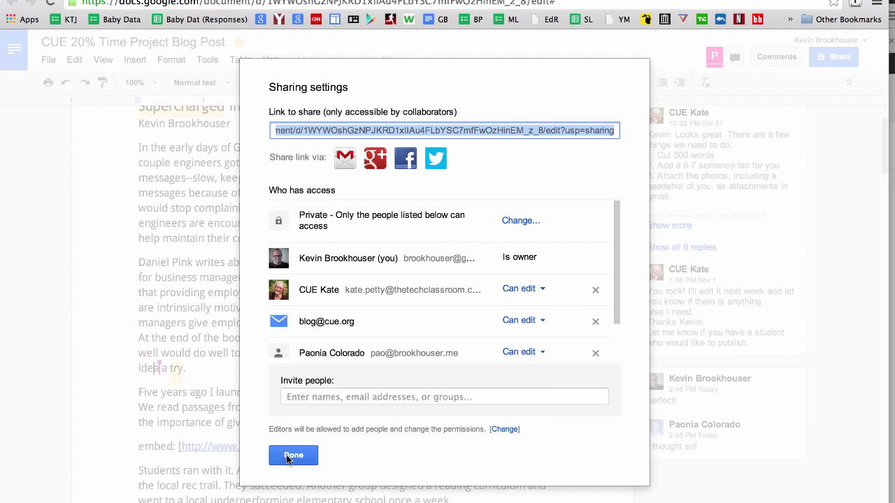
left_click(293, 455)
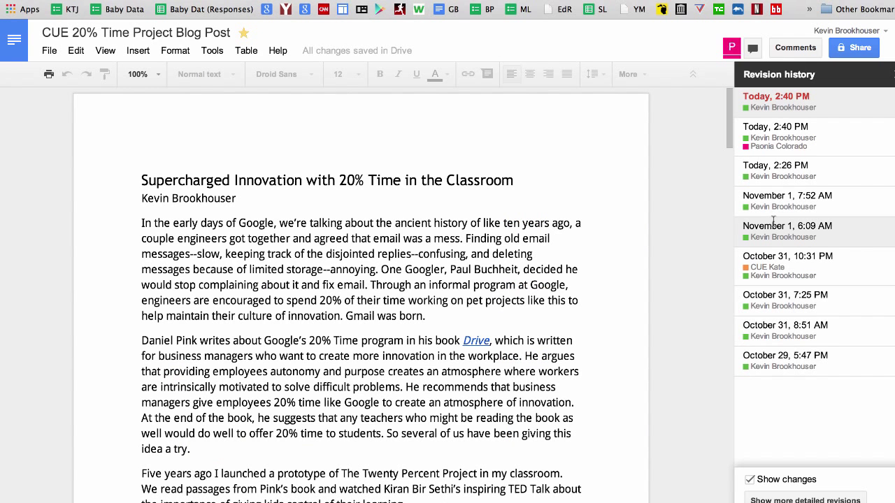
Preview the Today, 2:26 PM revision and restore it.
left_click(790, 176)
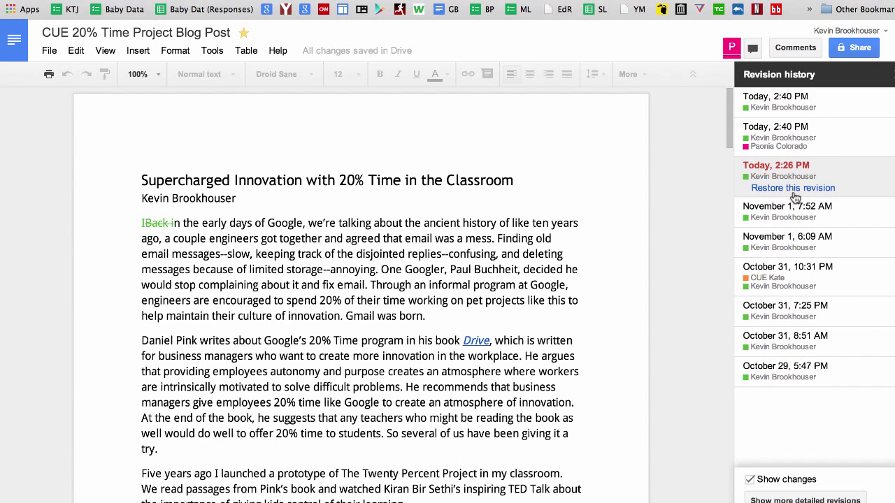
left_click(794, 190)
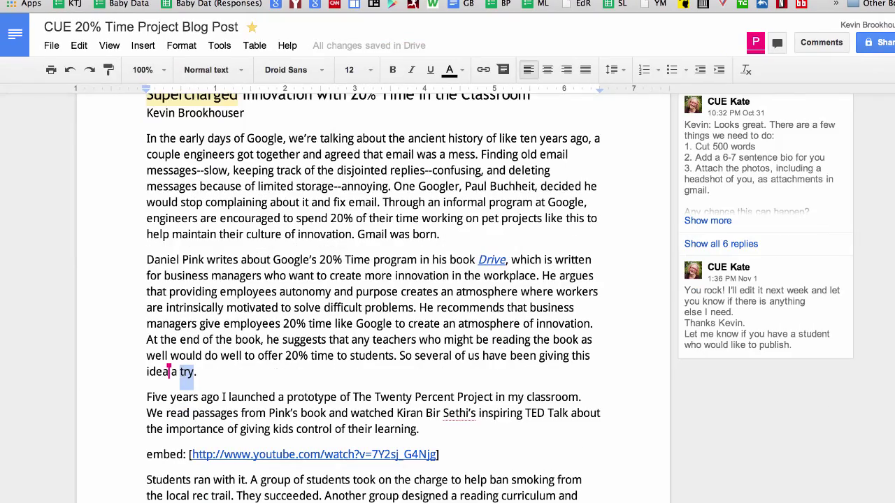
Comment 'perfect!' on the words 'a try'.
key("ctrl+alt+m")
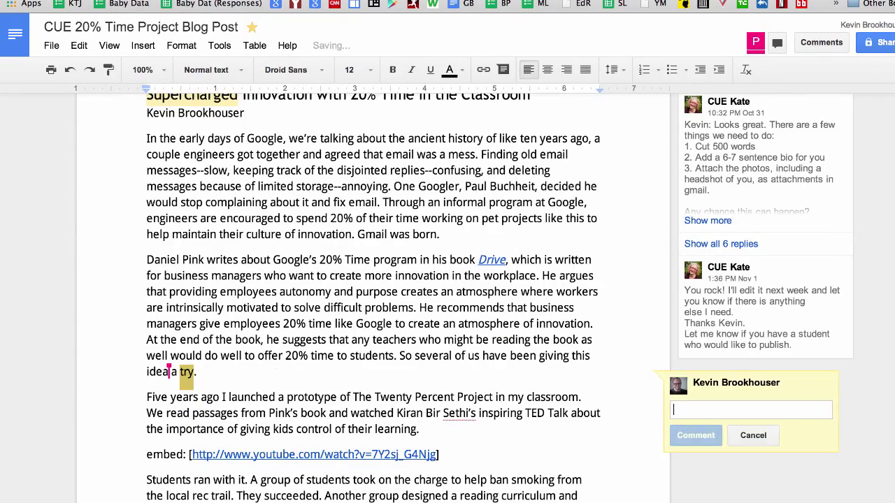
type("perfect!")
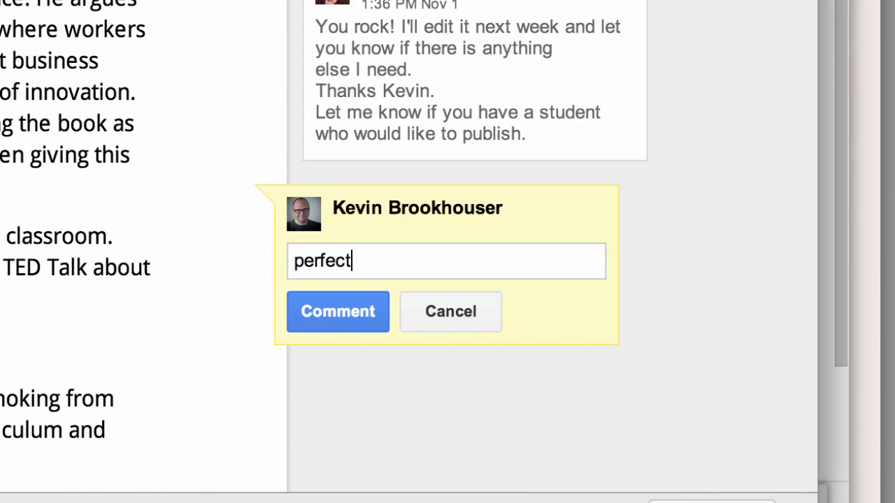
left_click(342, 326)
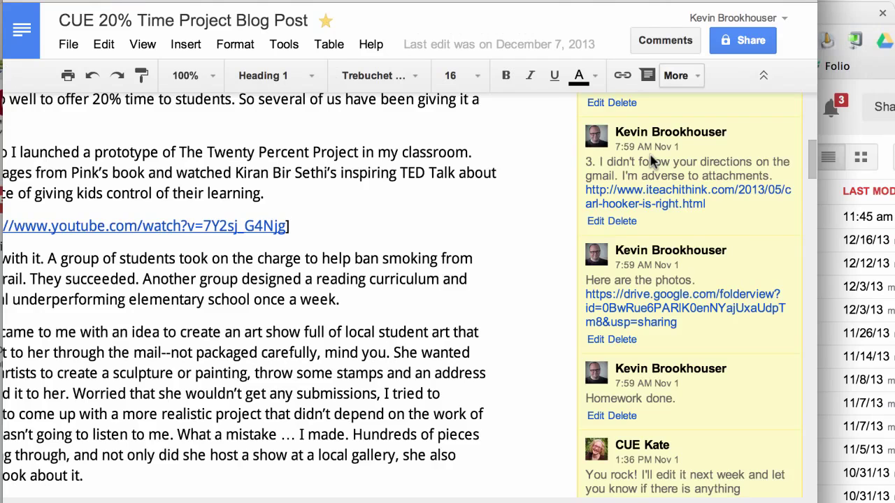
Reply 'You bet.' to the last comment and start uploading the Job Description .docx.
scroll(650, 167, "down", 5)
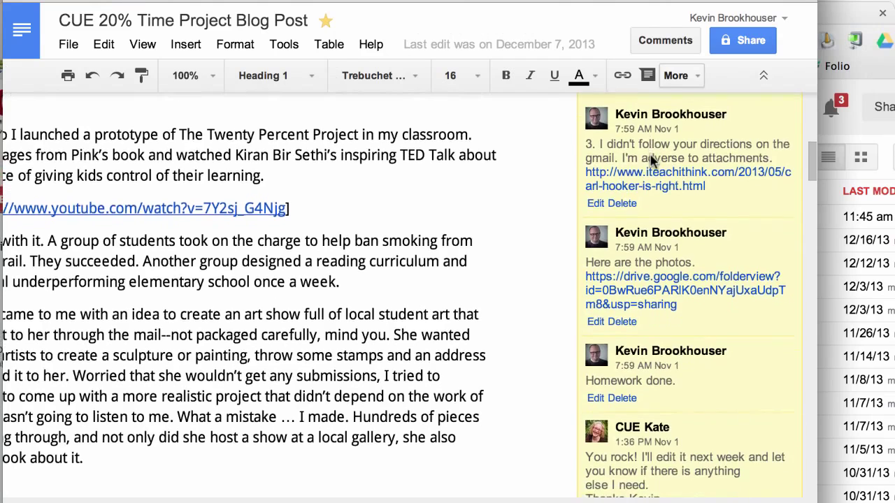
scroll(650, 161, "down", 5)
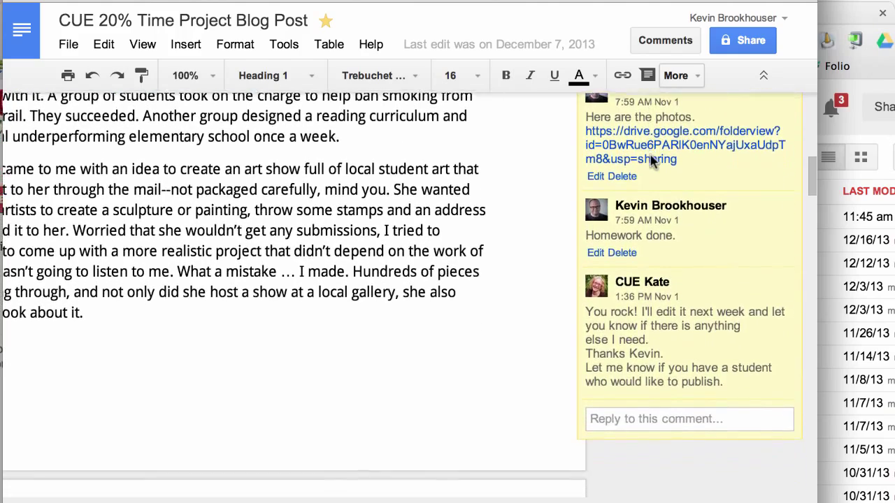
scroll(650, 160, "down", 3)
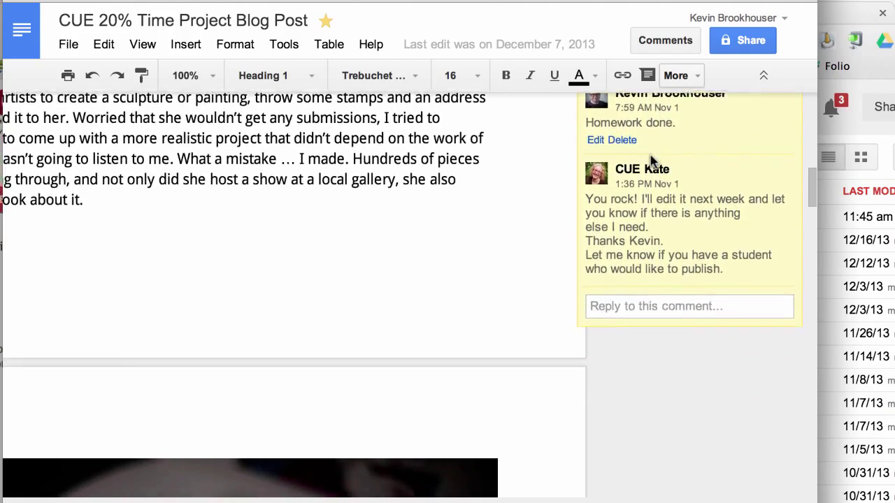
left_click(648, 242)
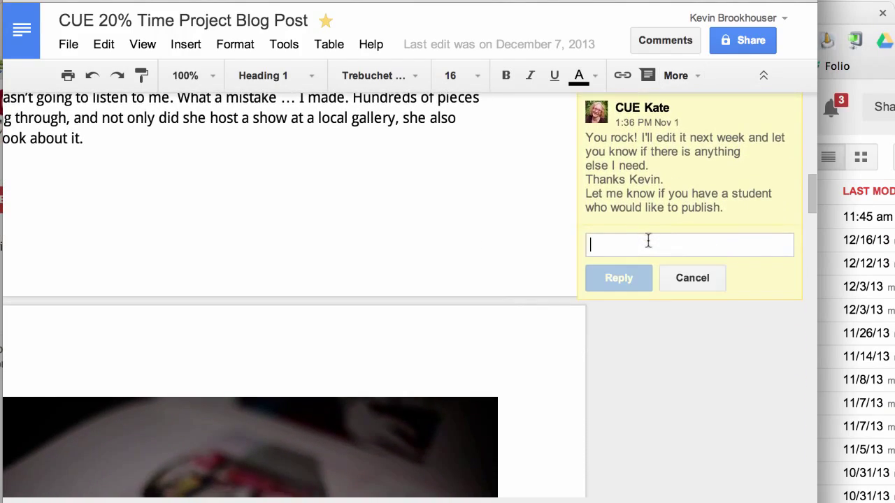
type("You bet.")
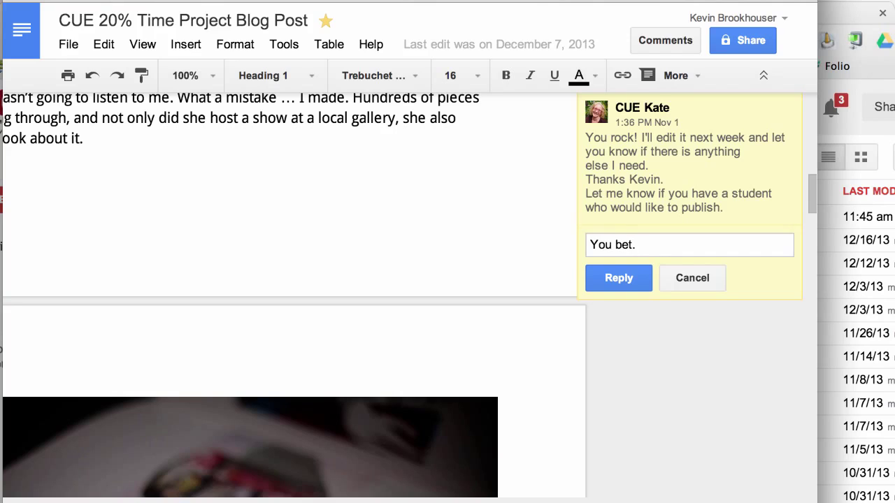
left_click(621, 277)
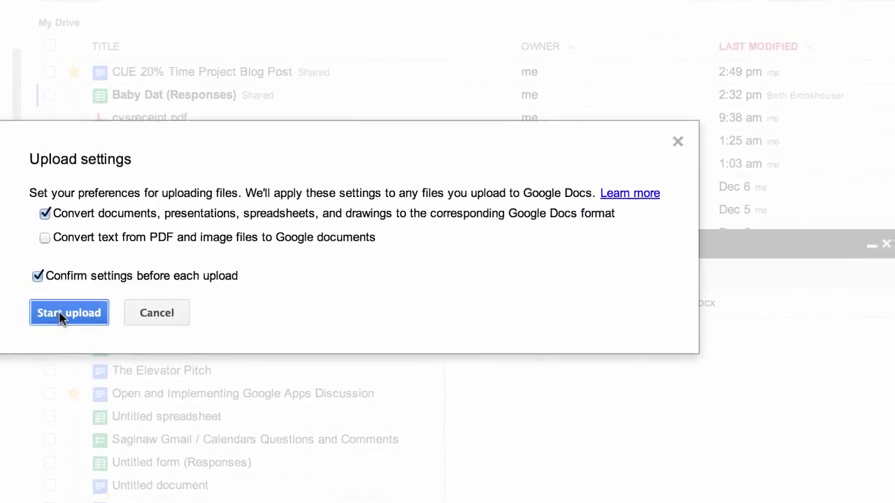
left_click(63, 314)
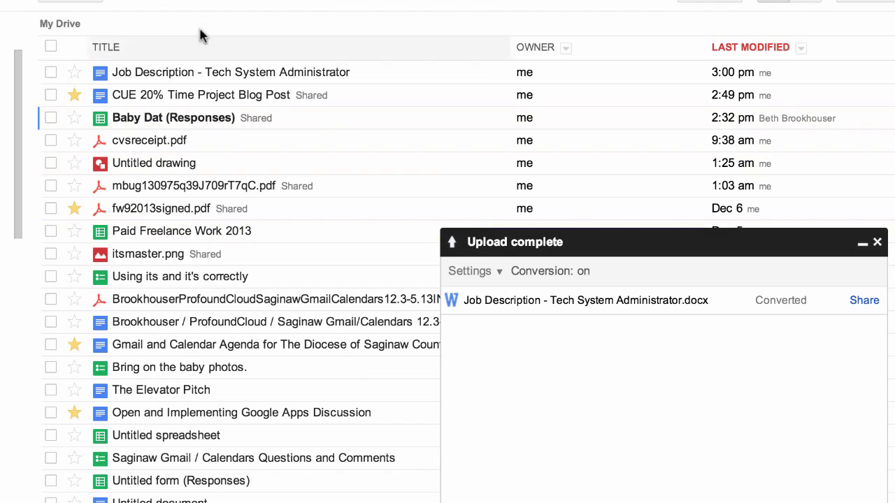
Upload Stomp_It_Away.mp3 and invite a matching contact to it by name.
left_click(219, 73)
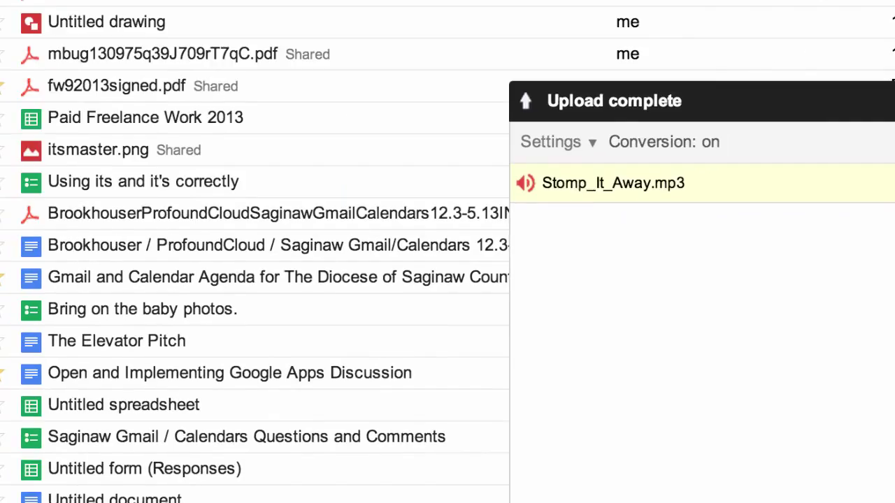
left_click(888, 183)
left_click(250, 317)
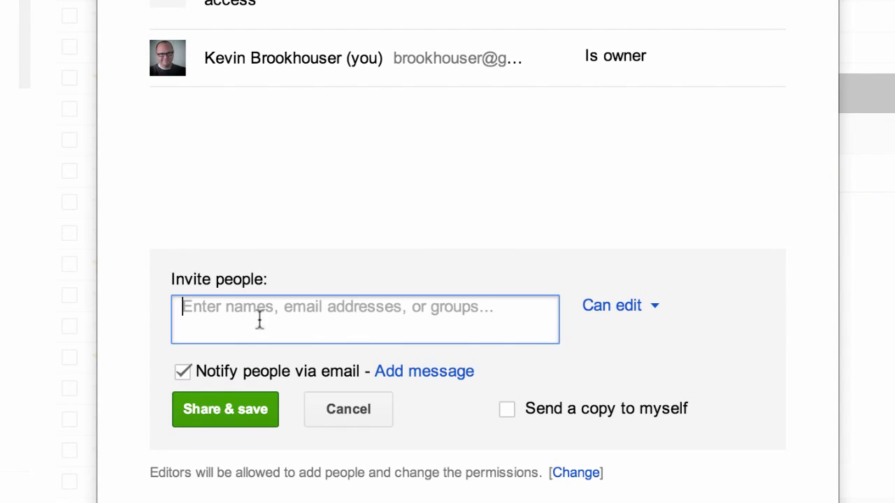
type("mark")
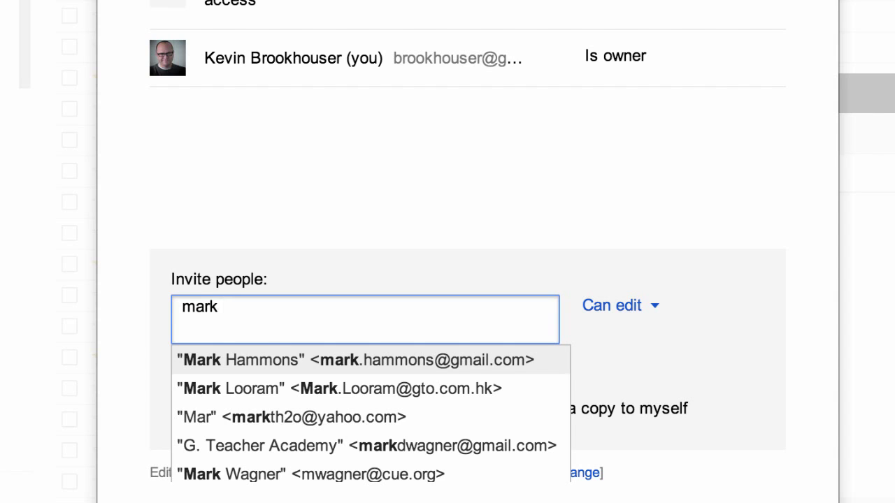
left_click(298, 360)
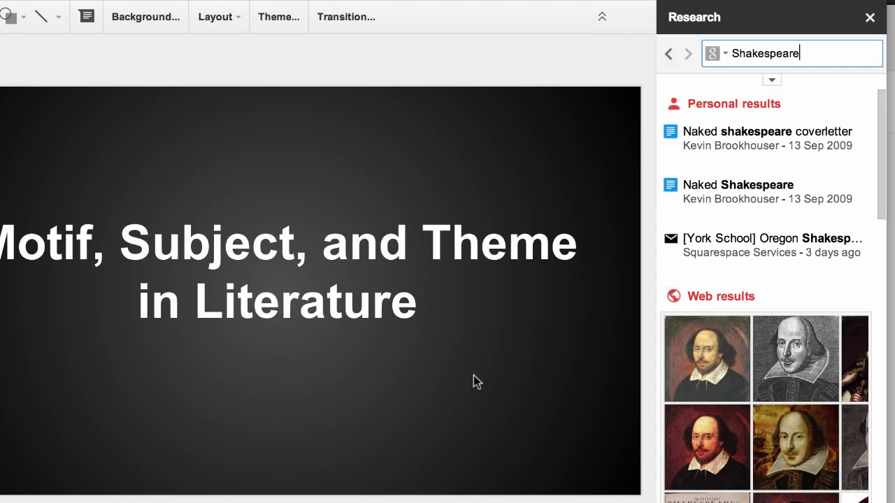
Drag a Shakespeare portrait from the research results onto the title slide and shift it up-left.
left_click_drag(707, 355, 519, 368)
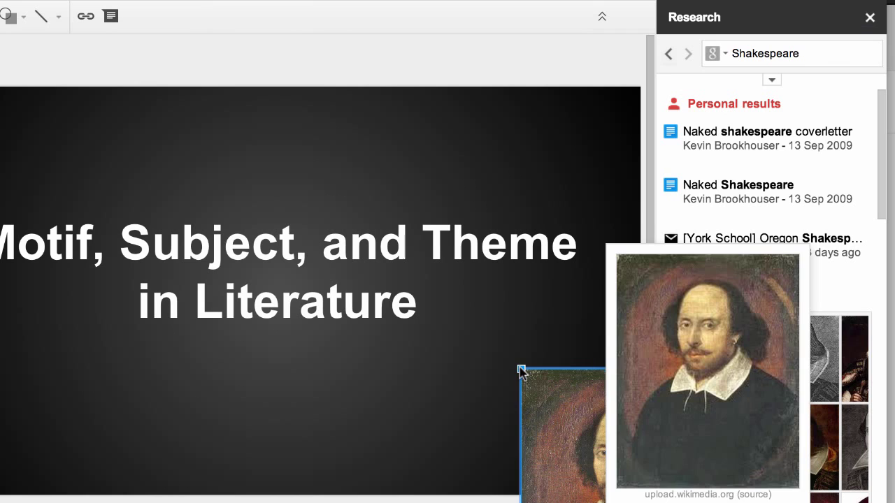
left_click_drag(563, 429, 430, 276)
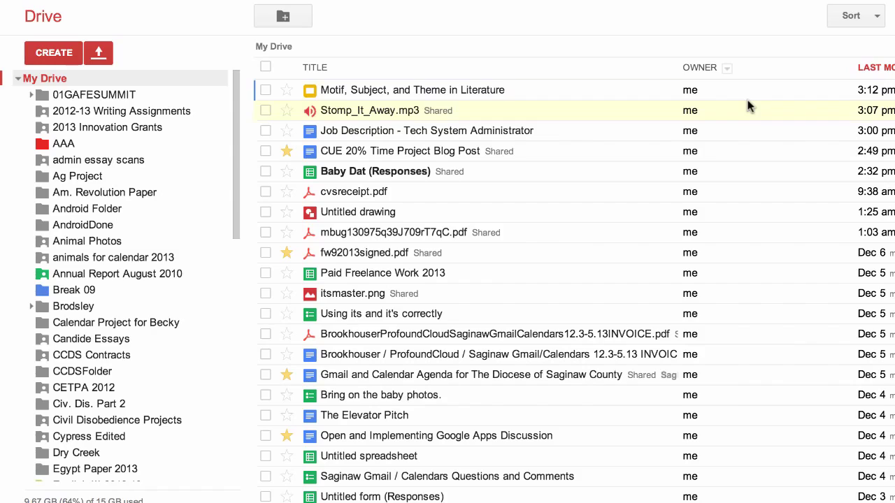
Add a folder named 'Shakespeare Preso' to My Drive and scroll the file list.
left_click(54, 54)
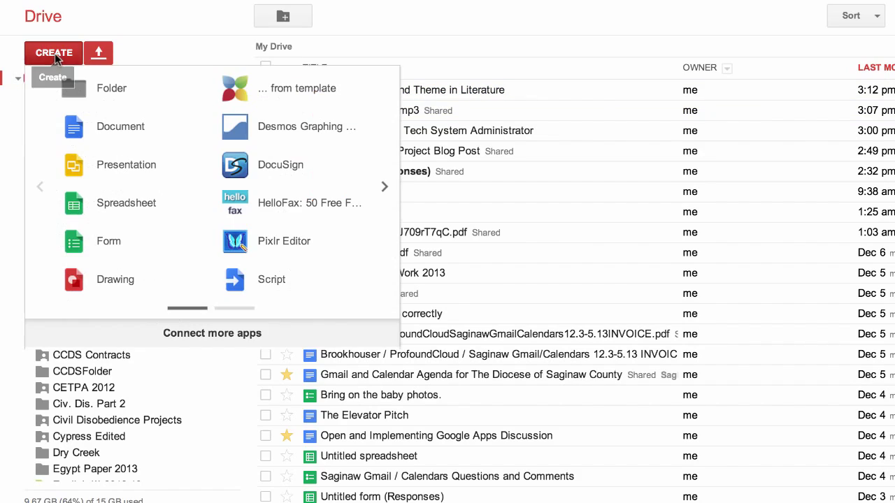
left_click(92, 91)
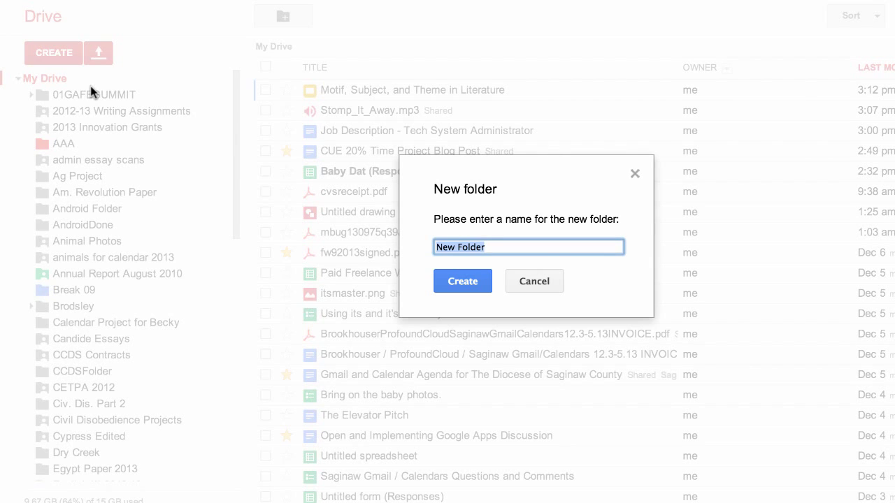
type("Shakespeare Preso")
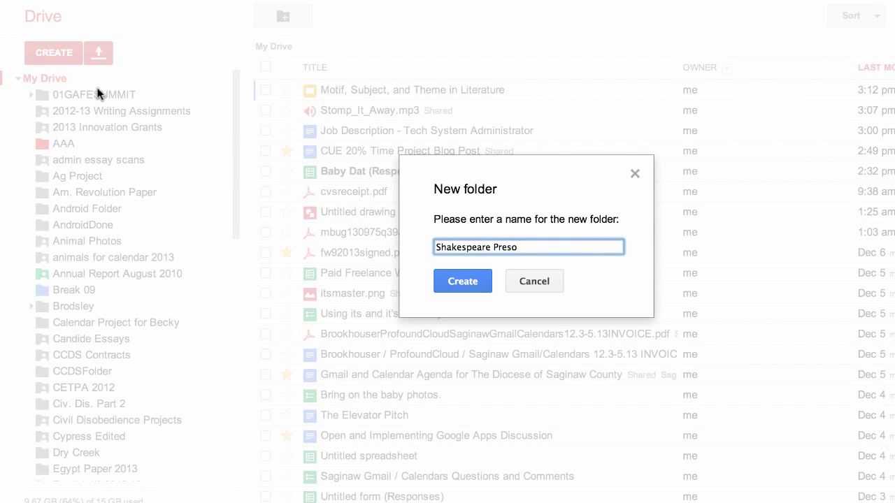
left_click(455, 282)
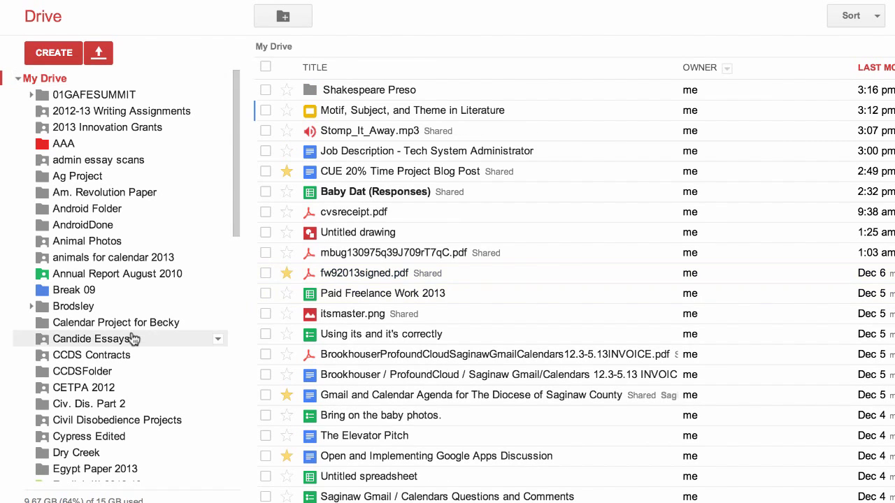
scroll(133, 338, "down", 6)
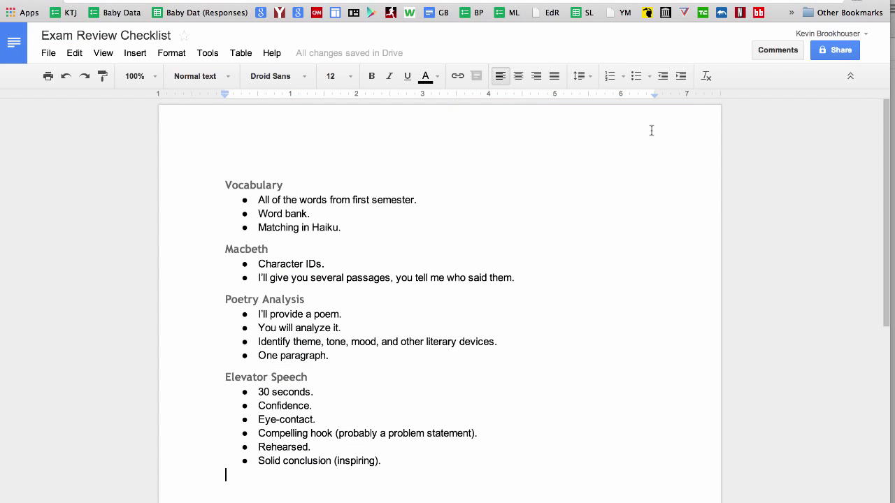
Change the checklist's link access to 'Anyone with the link' and save.
left_click(828, 52)
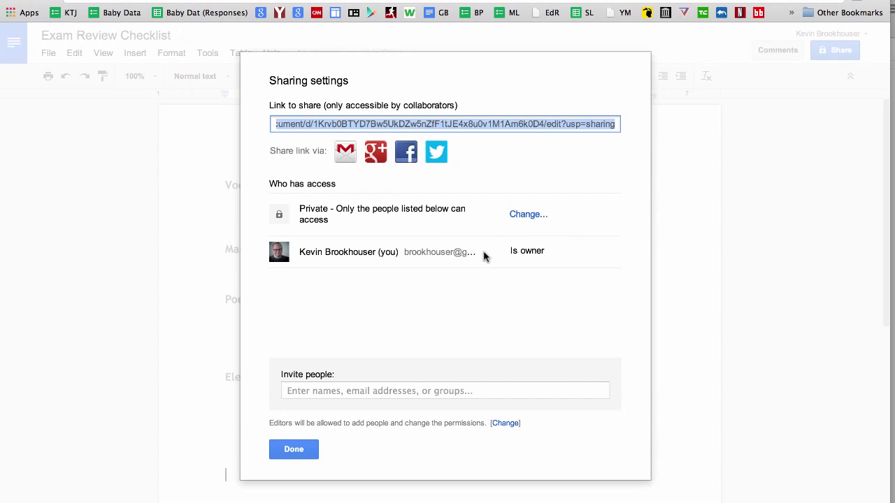
left_click(531, 214)
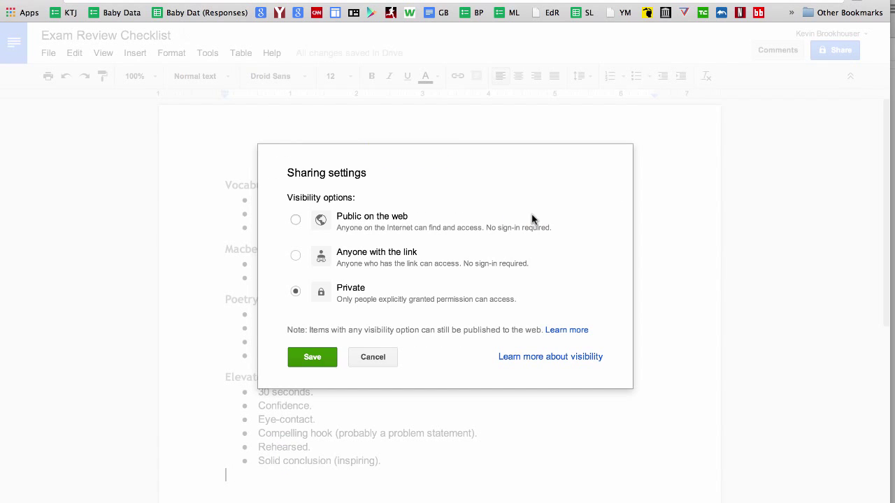
left_click(411, 258)
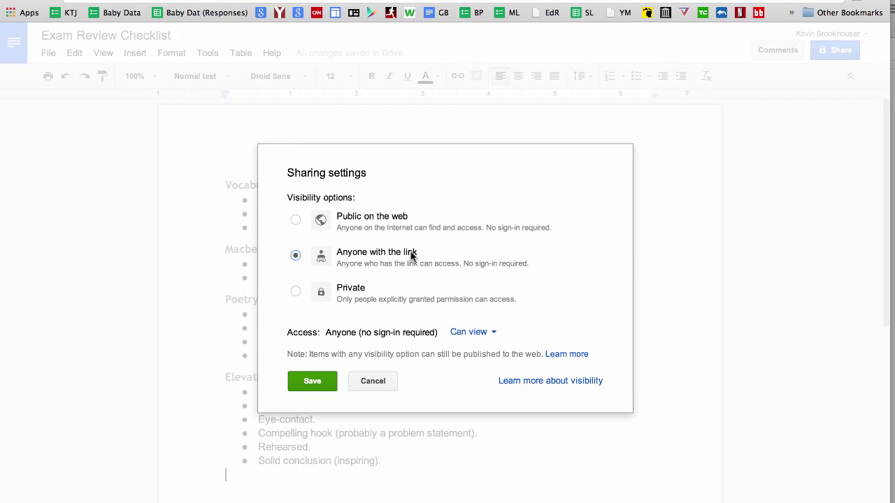
left_click(312, 383)
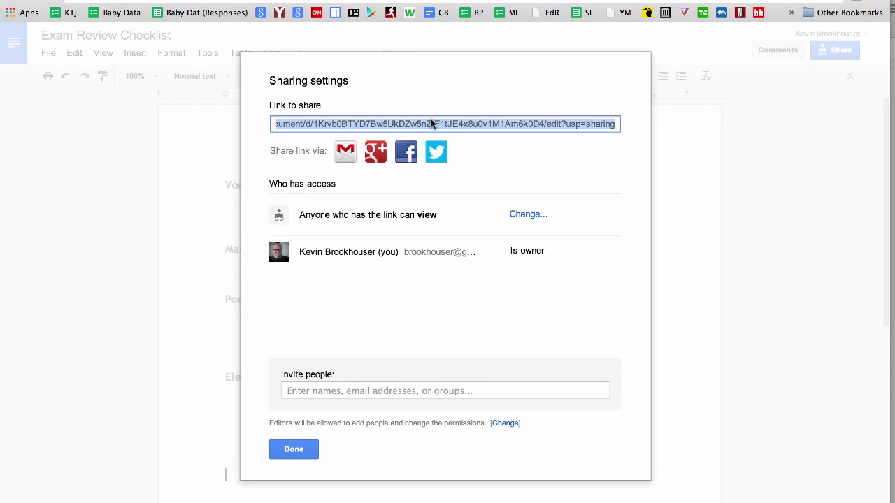
Select the whole shareable link, close the sharing settings, and place the cursor after 'Rehearsed.'.
left_click(459, 120)
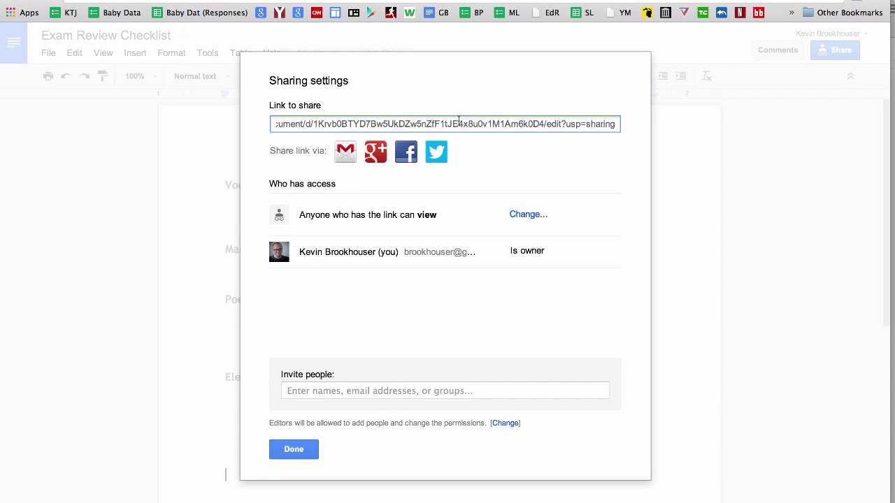
triple_click(459, 120)
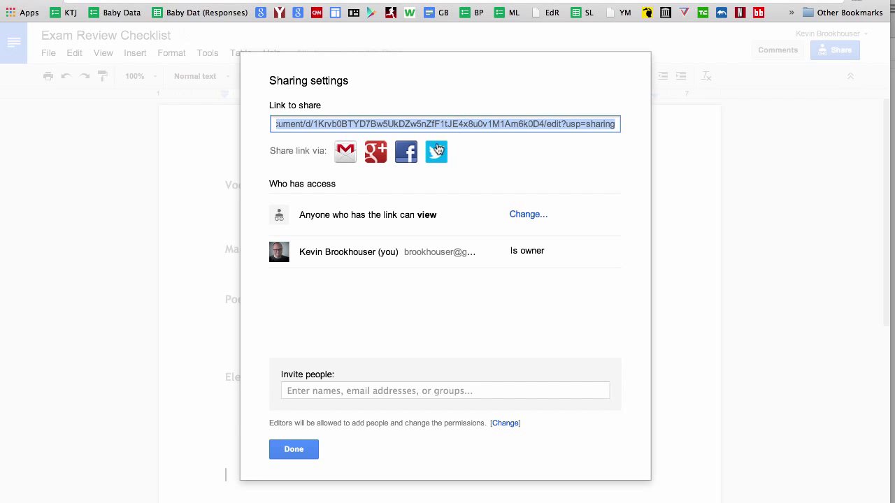
left_click(294, 449)
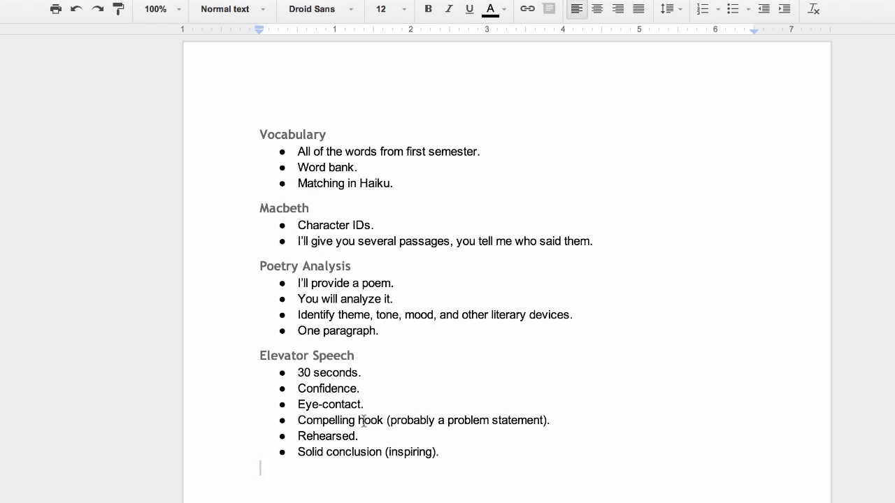
left_click(367, 436)
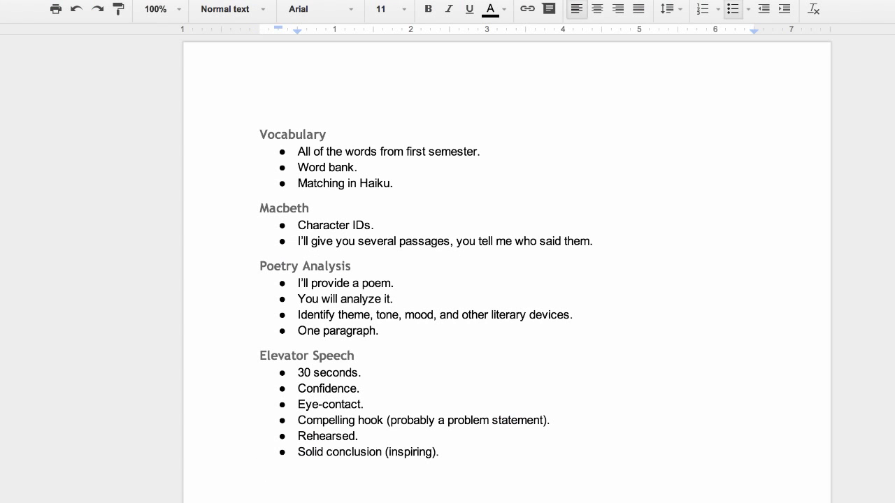
Start a new bullet after 'Rehearsed.' and begin typing 'Irrefutable.'.
key("Return")
type("I")
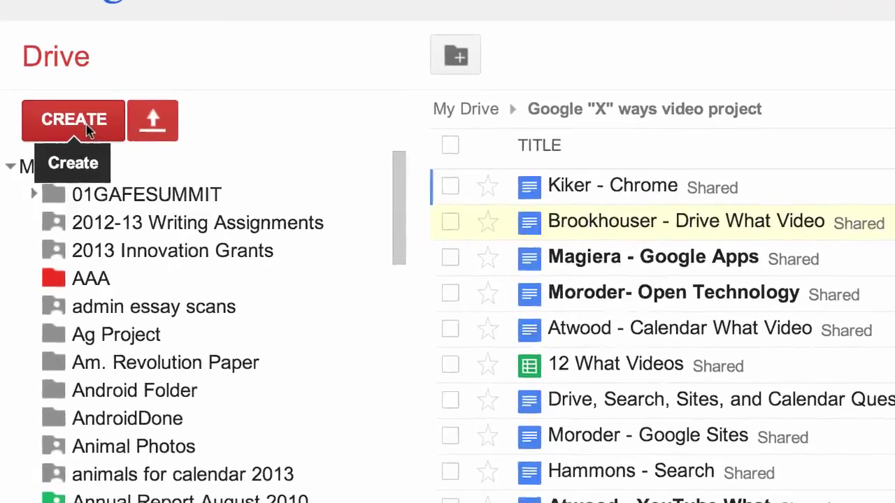
Show Drive's CREATE menu of new item types.
left_click(81, 139)
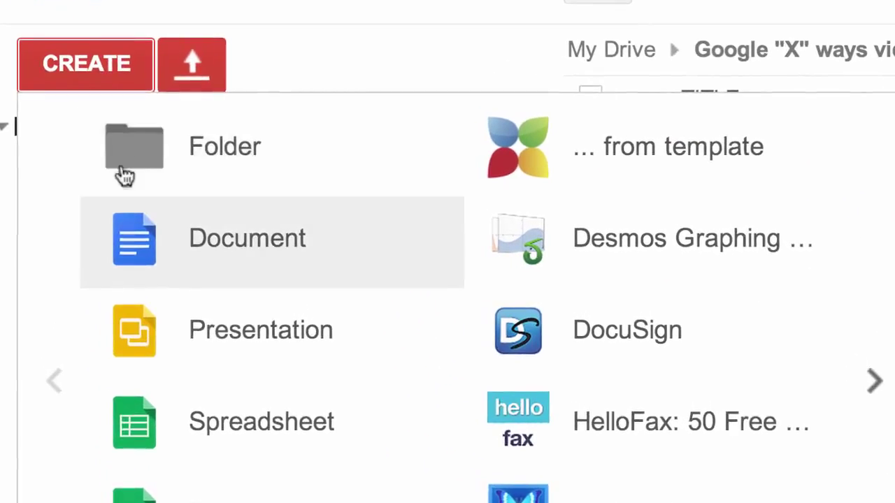